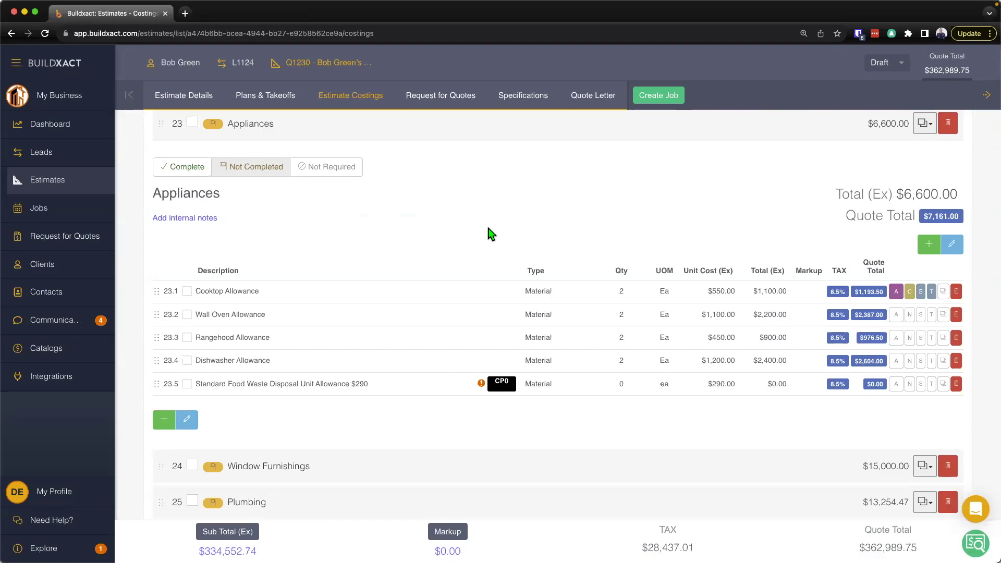
Add a 20% estimate markup named 'Markup', round the estimate to the nearest Ten, and save
{"action": "left_click", "coordinate": [440, 535]}
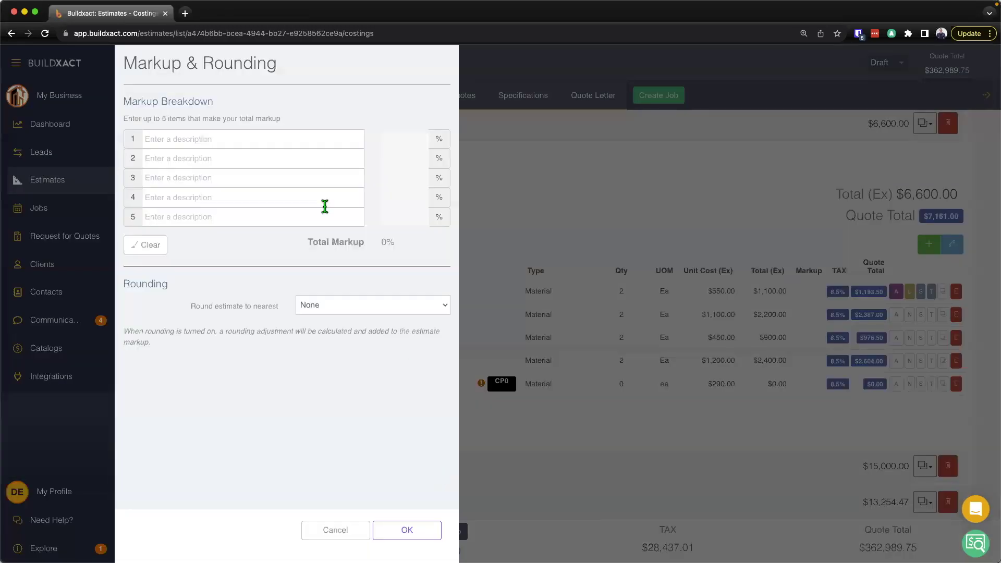
{"action": "type", "text": "Mar"}
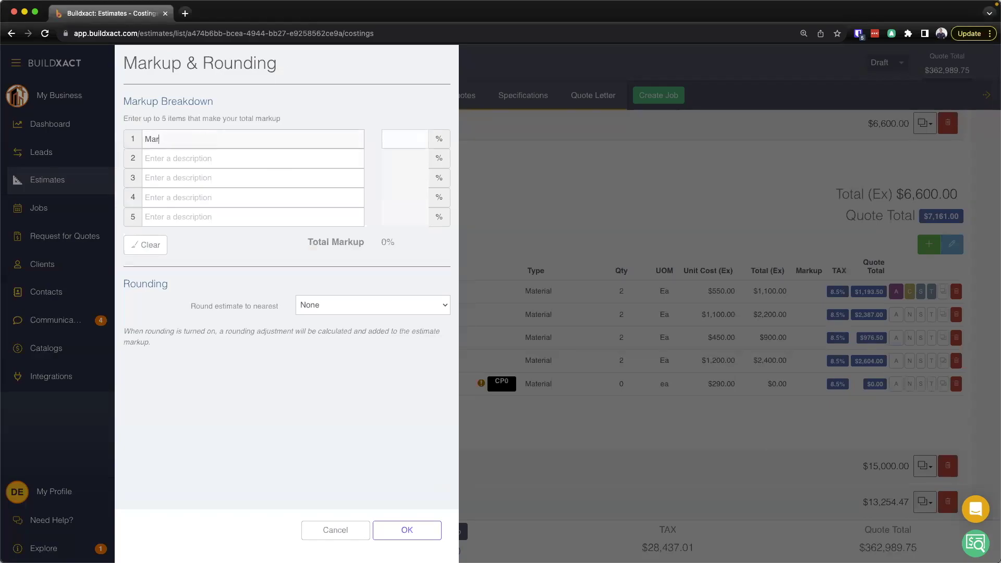
{"action": "type", "text": "kup"}
{"action": "type", "text": "20"}
{"action": "left_click", "coordinate": [271, 102]}
{"action": "left_click", "coordinate": [331, 305]}
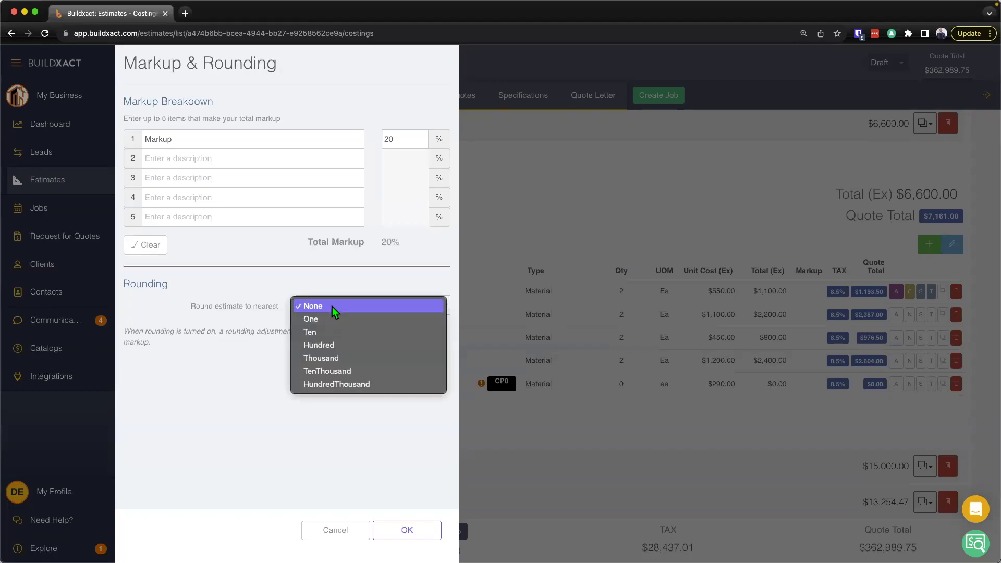
{"action": "left_click", "coordinate": [349, 334]}
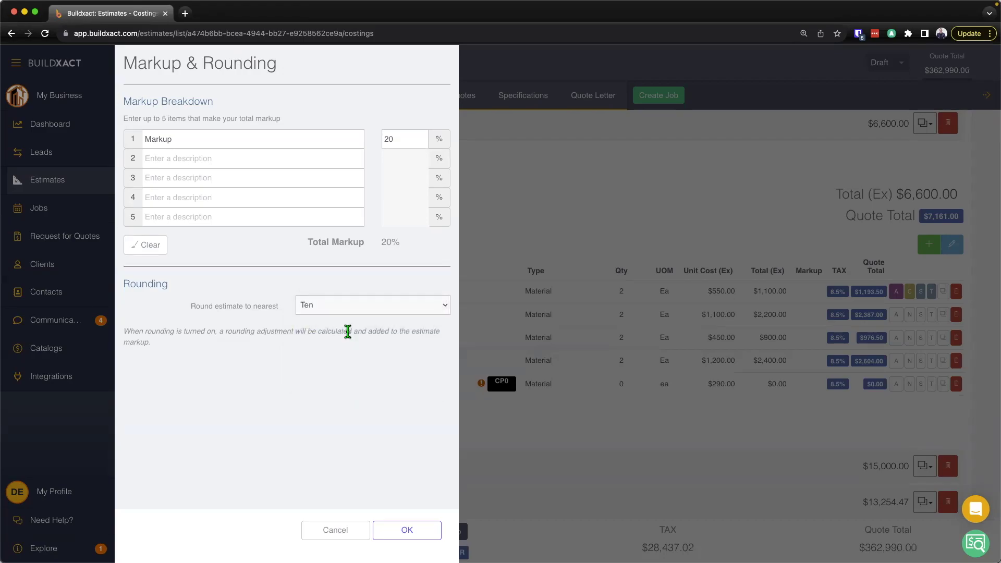
{"action": "left_click", "coordinate": [404, 532]}
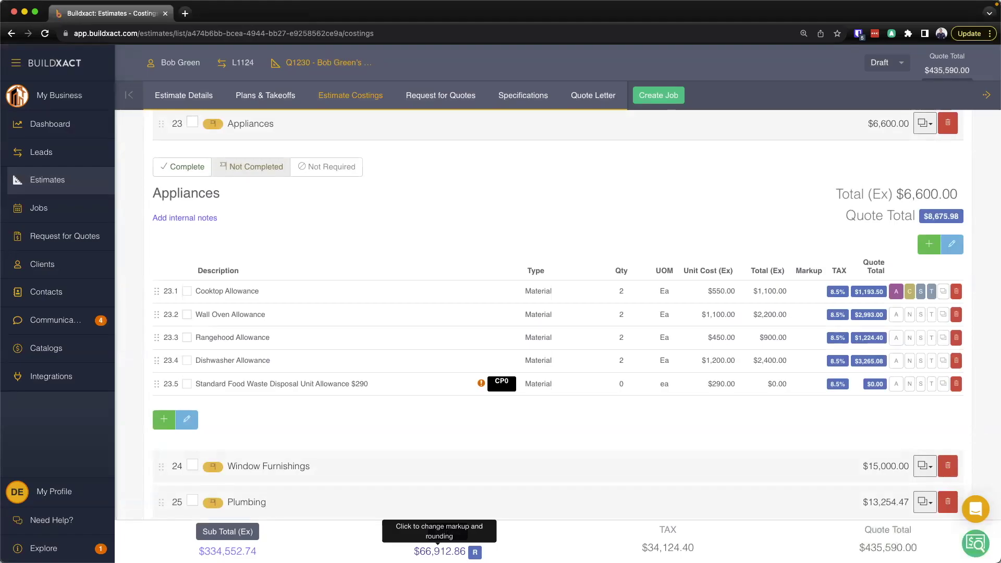
{"action": "mouse_move", "coordinate": [475, 552]}
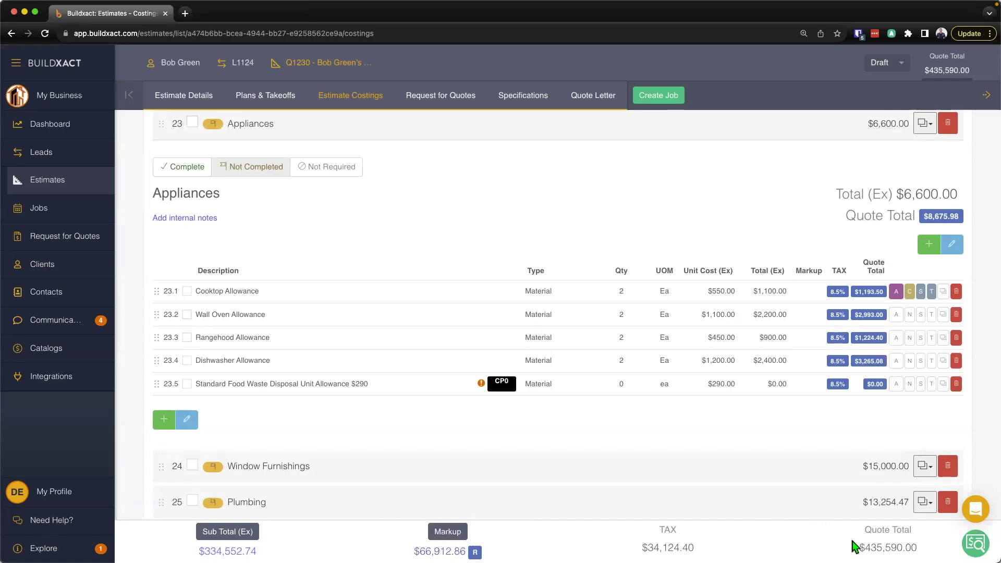
{"action": "left_click_drag", "start_coordinate": [859, 547], "coordinate": [917, 549]}
{"action": "mouse_move", "coordinate": [475, 551]}
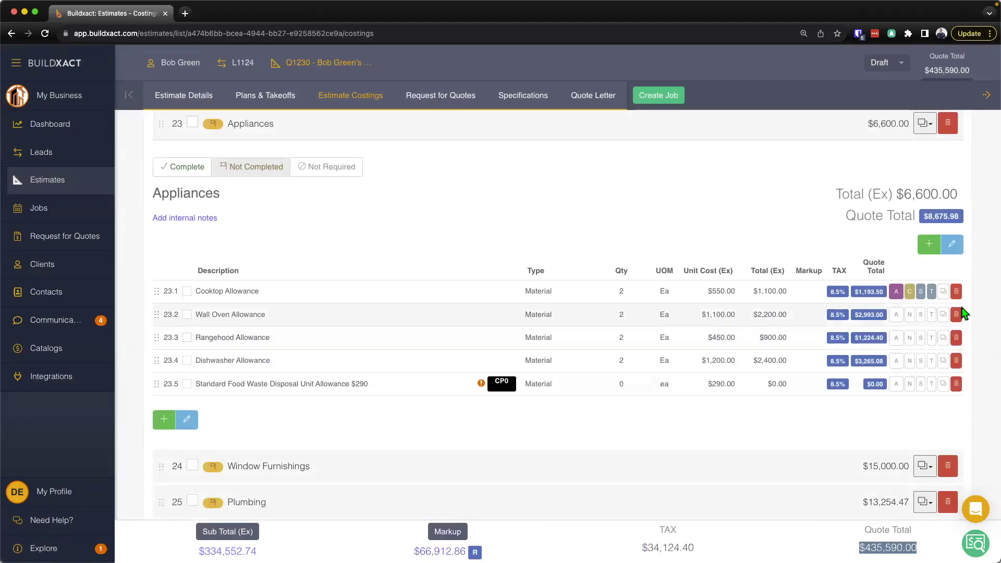
Change the Appliances category's Markup % to 5
{"action": "left_click", "coordinate": [953, 244]}
{"action": "left_click", "coordinate": [944, 219]}
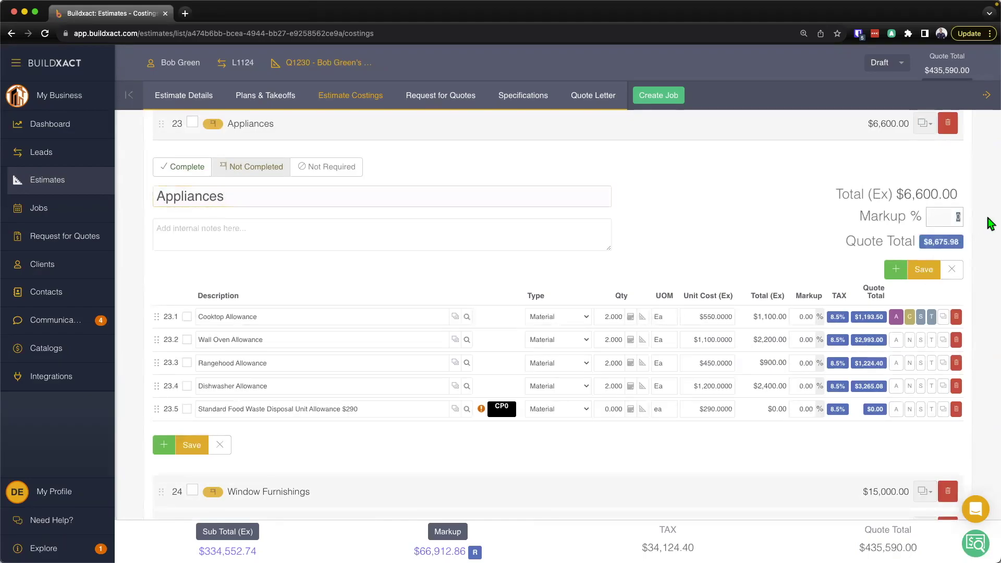
{"action": "type", "text": "5"}
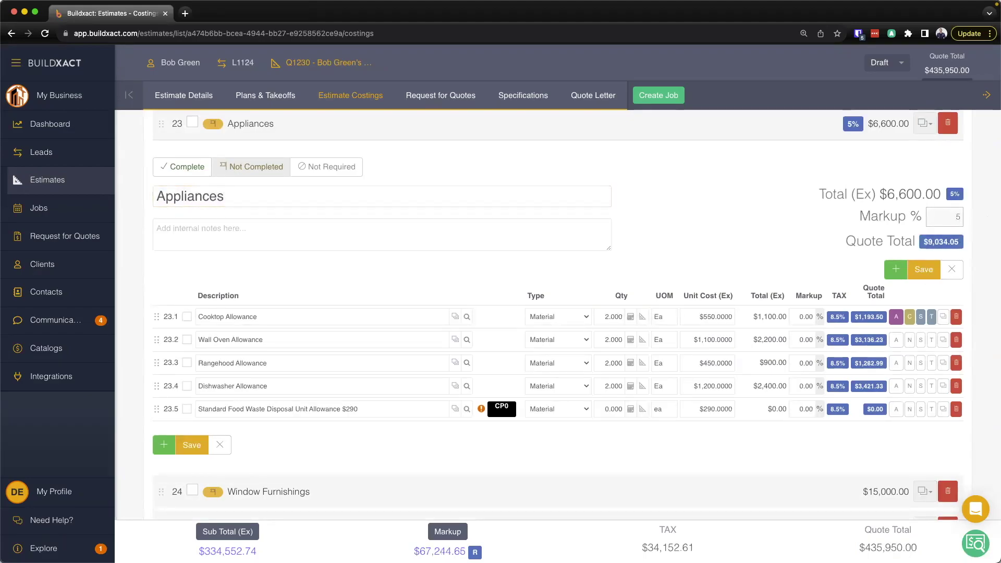
{"action": "left_click", "coordinate": [991, 209]}
Enter a 5% markup on the Wall Oven Allowance line (row 23.2) and check its $2,200.00 total
{"action": "left_click", "coordinate": [802, 339]}
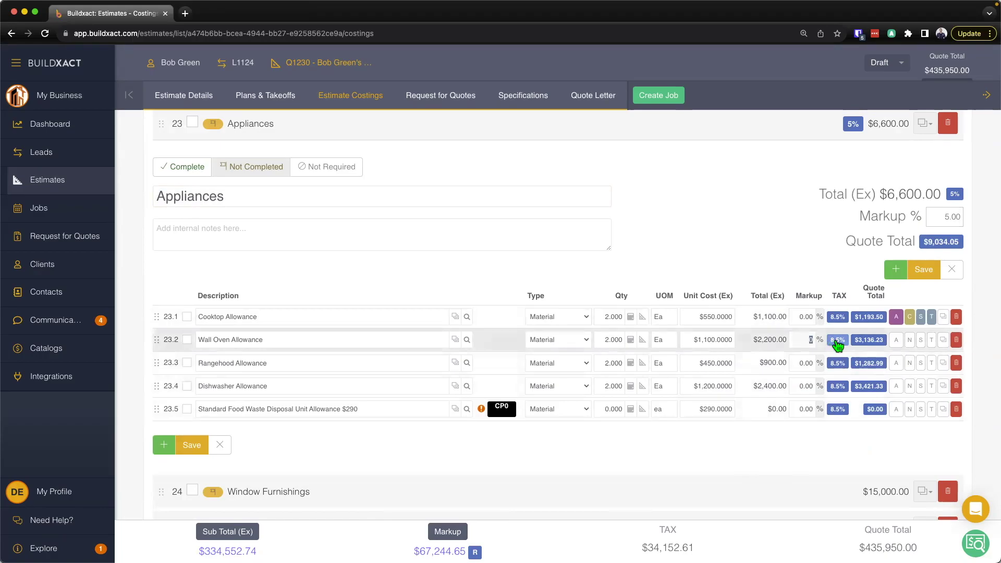
{"action": "type", "text": "5"}
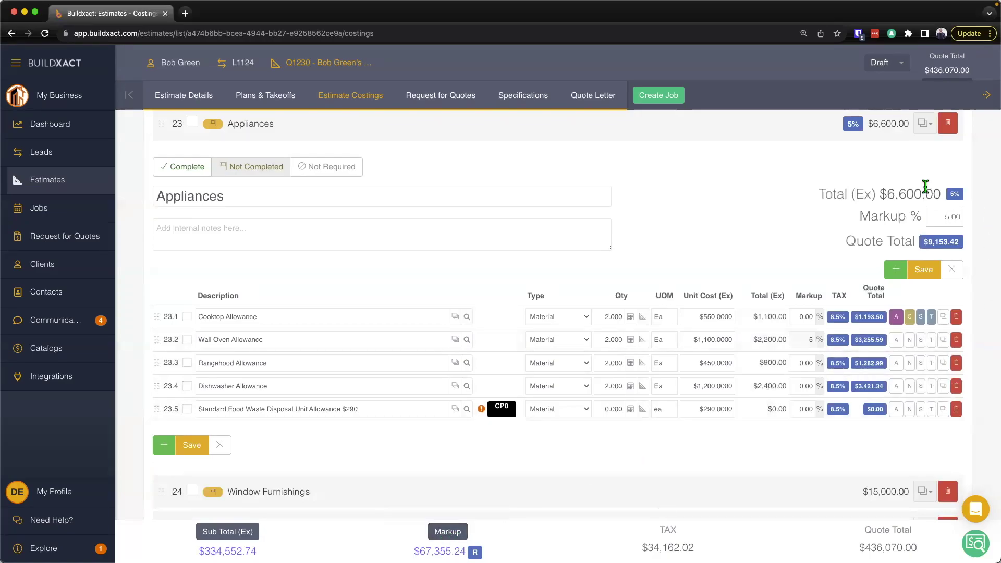
{"action": "left_click_drag", "start_coordinate": [754, 340], "coordinate": [790, 339]}
{"action": "left_click", "coordinate": [776, 342]}
{"action": "left_click_drag", "start_coordinate": [282, 199], "coordinate": [155, 200]}
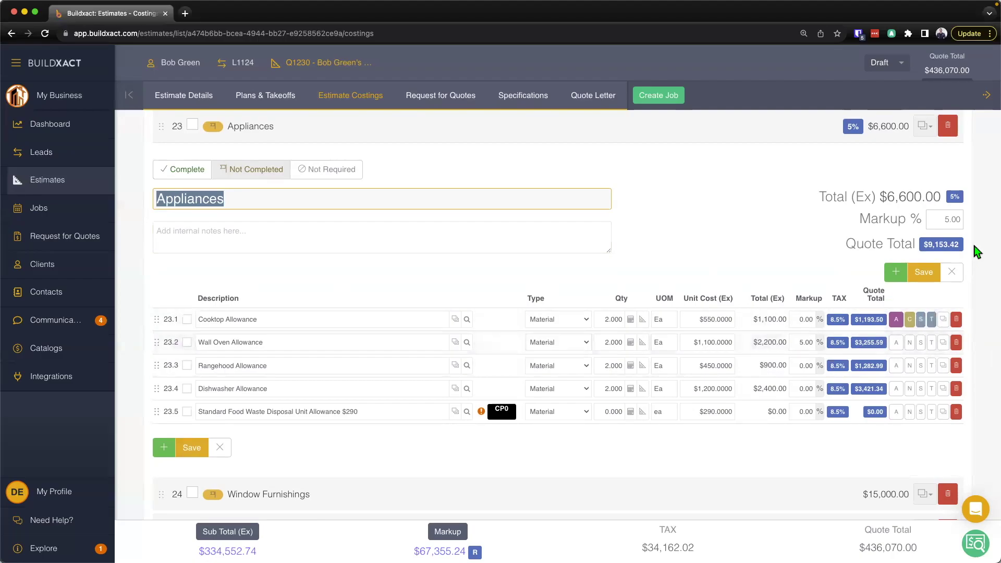
Save the Appliances category edits, keeping the quote total at $436,070.00
{"action": "left_click", "coordinate": [950, 218]}
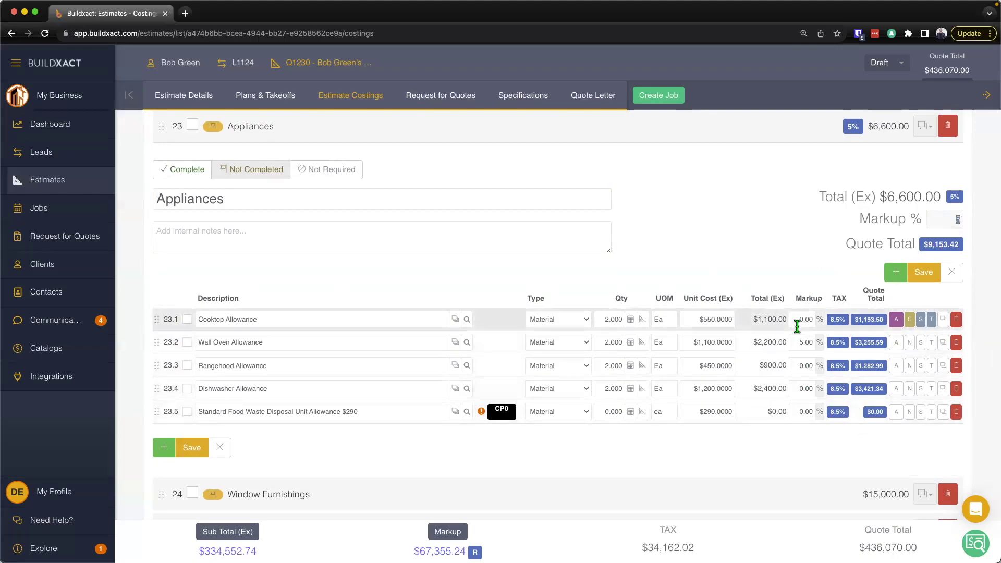
{"action": "left_click", "coordinate": [926, 273]}
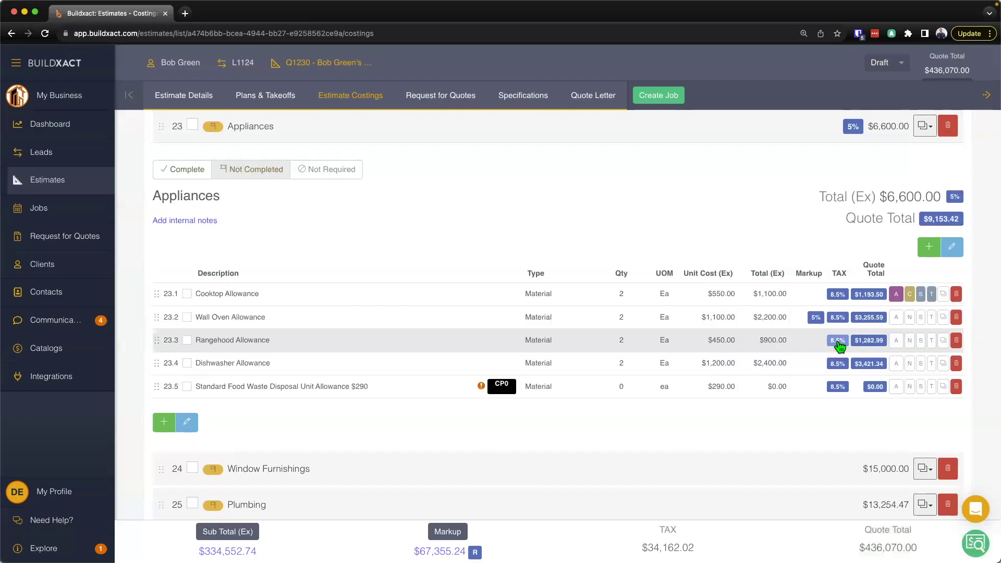
Set the Rangehood Allowance tax to Exempt - Income (EXC-INC) and save the Appliances section
{"action": "left_click", "coordinate": [838, 342]}
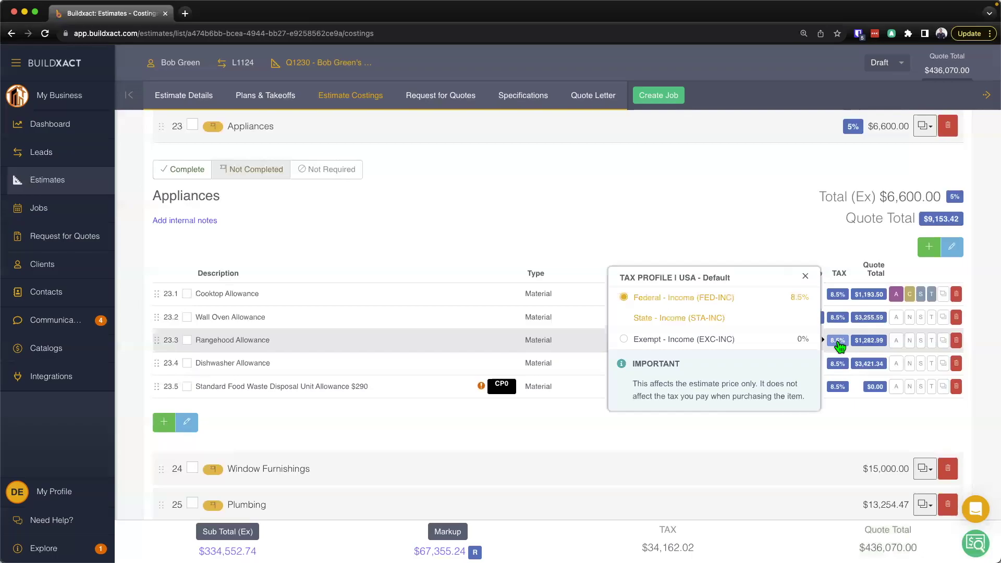
{"action": "double_click", "coordinate": [640, 340]}
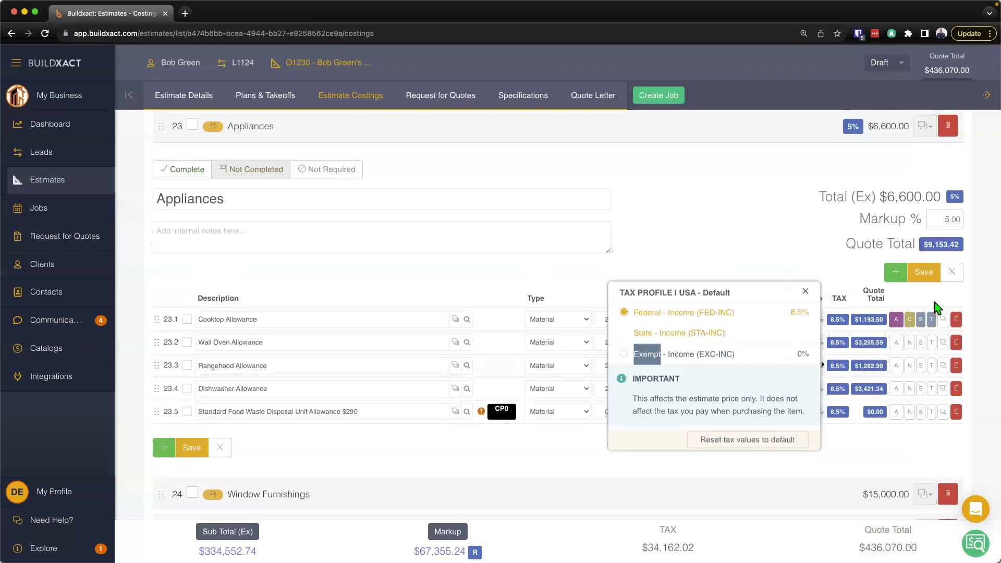
{"action": "left_click", "coordinate": [639, 355]}
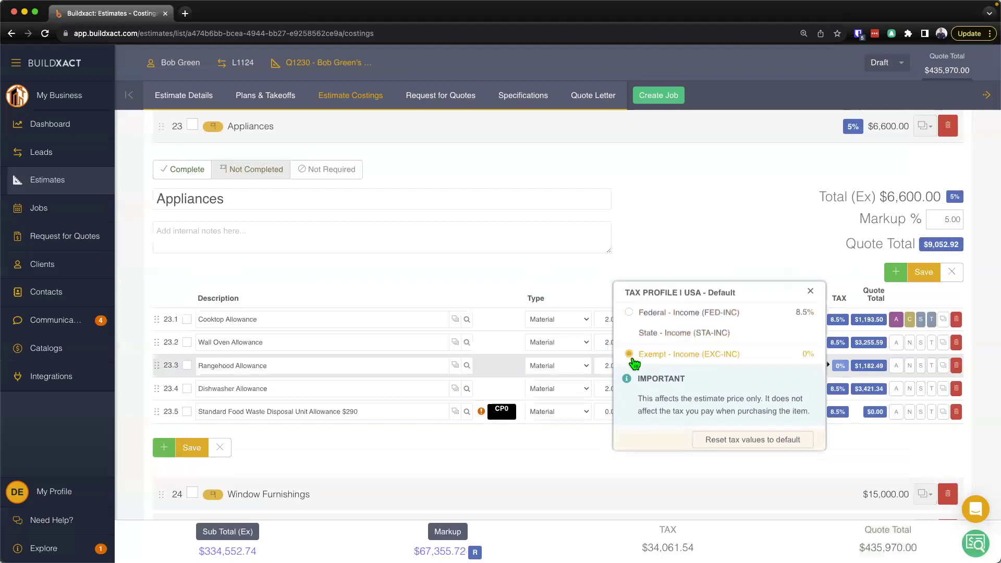
{"action": "left_click", "coordinate": [990, 354]}
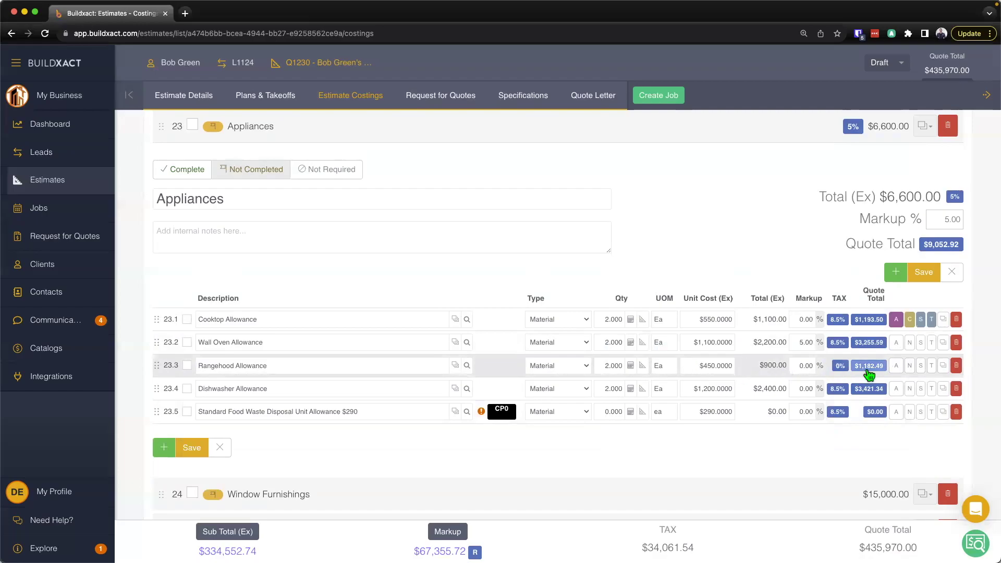
{"action": "left_click", "coordinate": [926, 273]}
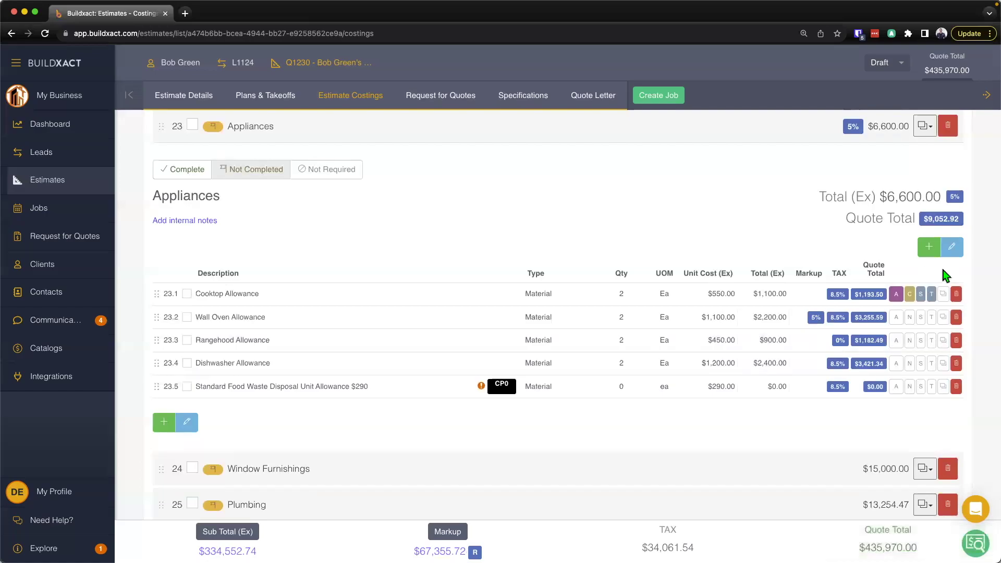
Open the Dishwasher Allowance quote breakdown and check its $3,421.34 total and $2,400.00 cost
{"action": "left_click", "coordinate": [873, 368]}
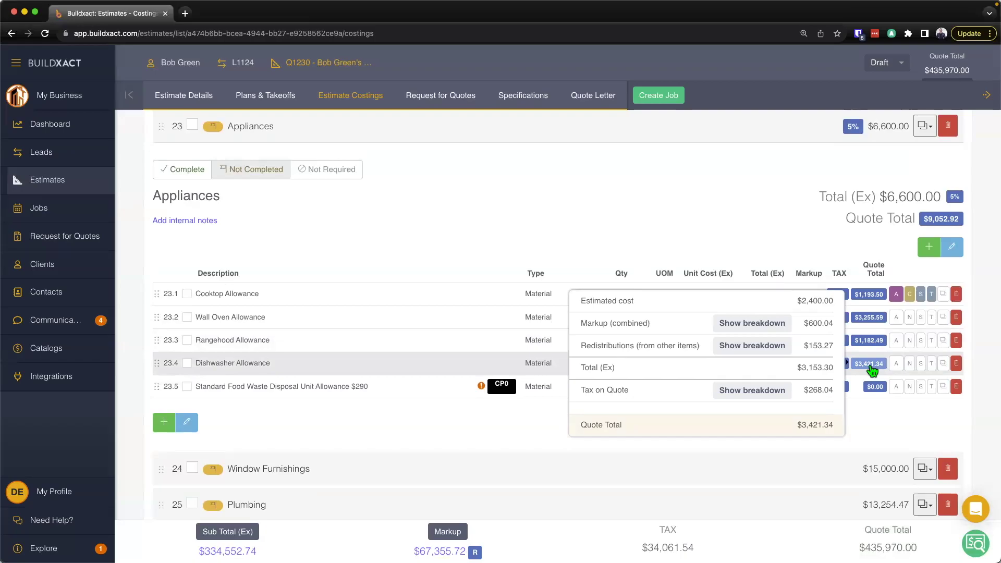
{"action": "left_click_drag", "start_coordinate": [795, 425], "coordinate": [834, 425]}
{"action": "left_click_drag", "start_coordinate": [797, 301], "coordinate": [835, 324]}
Expand the combined markup to review Category ($120.00), Estimate and Rounding Adjustment, then collapse it
{"action": "left_click", "coordinate": [757, 329]}
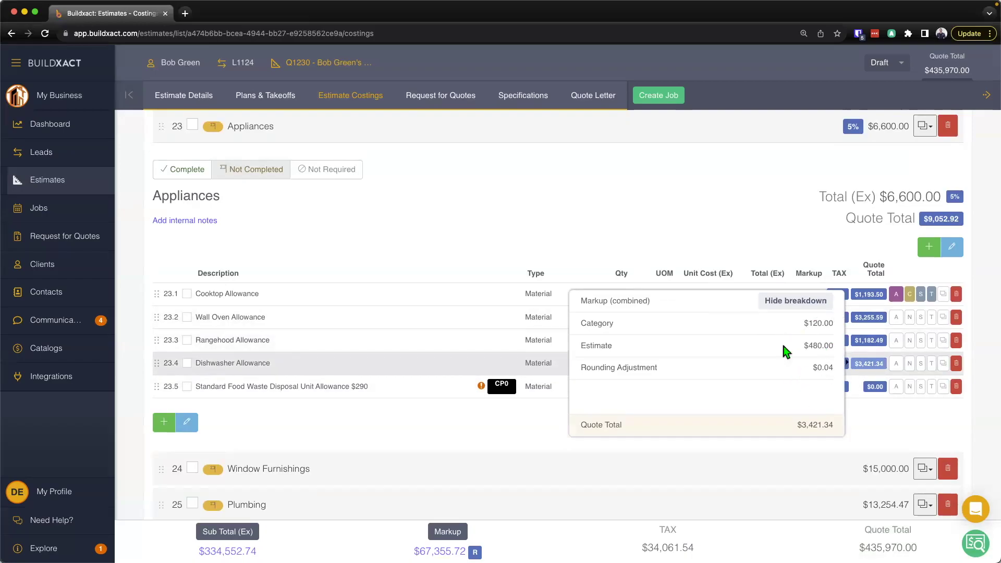
{"action": "left_click_drag", "start_coordinate": [579, 346], "coordinate": [622, 348]}
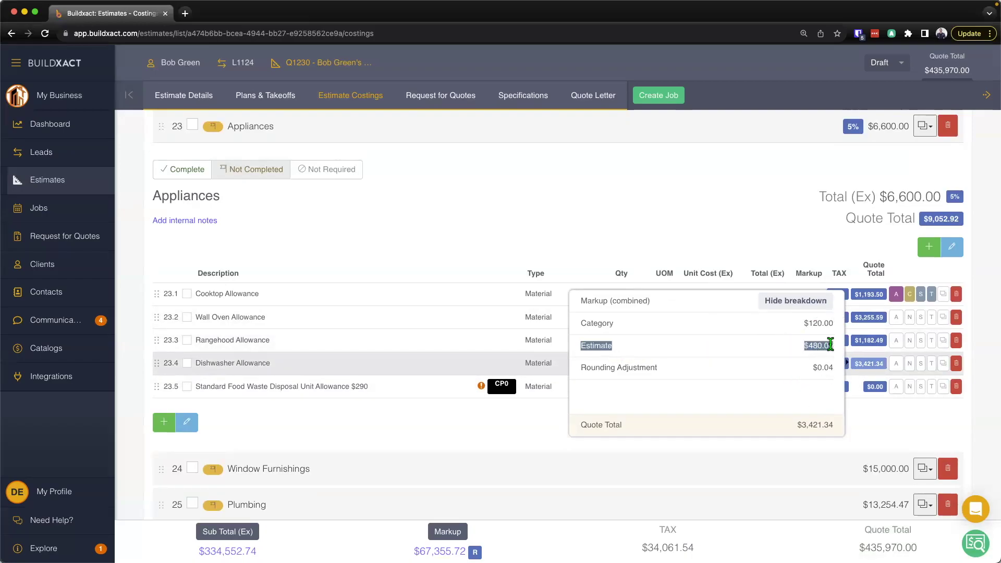
{"action": "left_click_drag", "start_coordinate": [579, 324], "coordinate": [712, 332]}
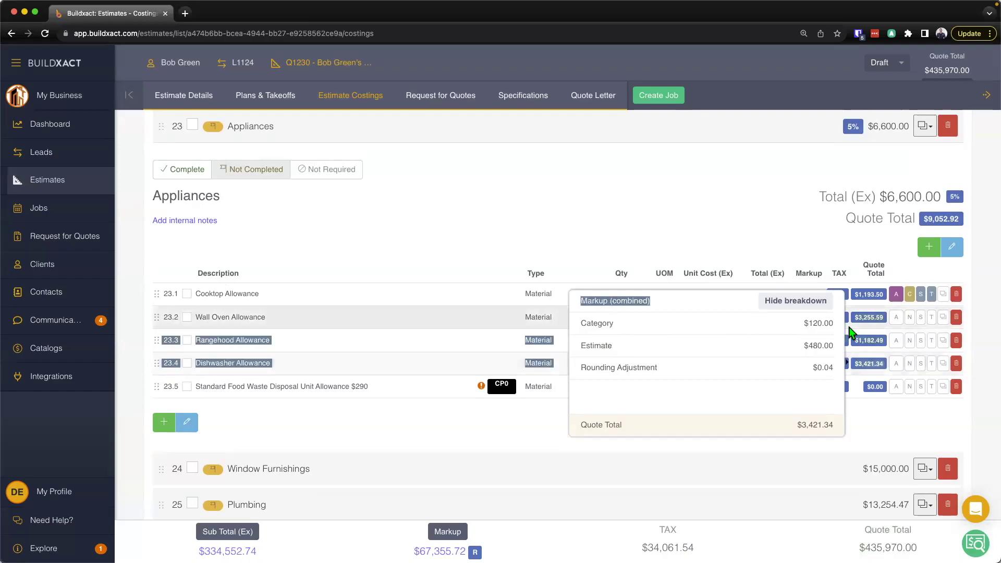
{"action": "left_click", "coordinate": [830, 324], "text": "shift"}
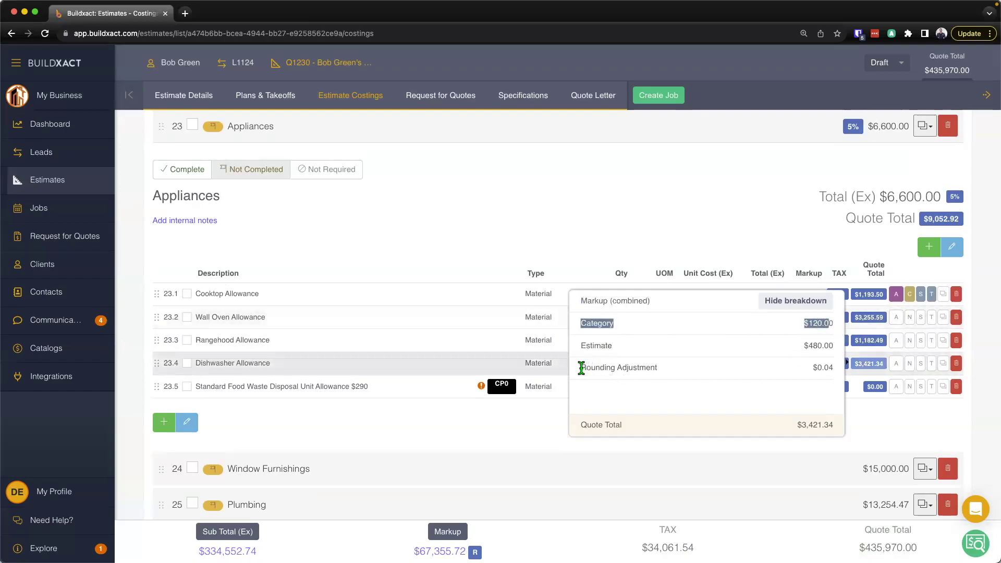
{"action": "left_click_drag", "start_coordinate": [580, 368], "coordinate": [829, 367]}
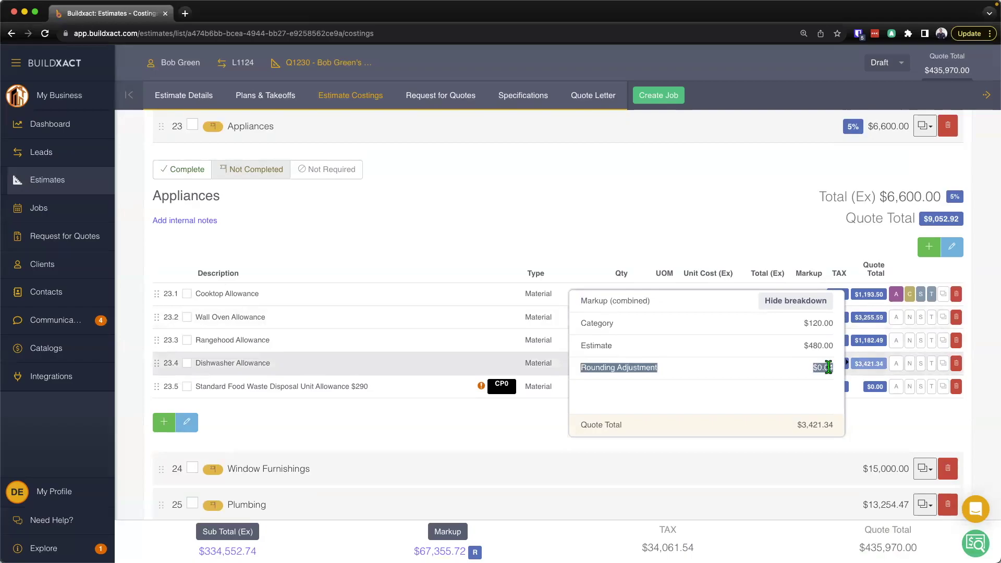
{"action": "left_click", "coordinate": [811, 301]}
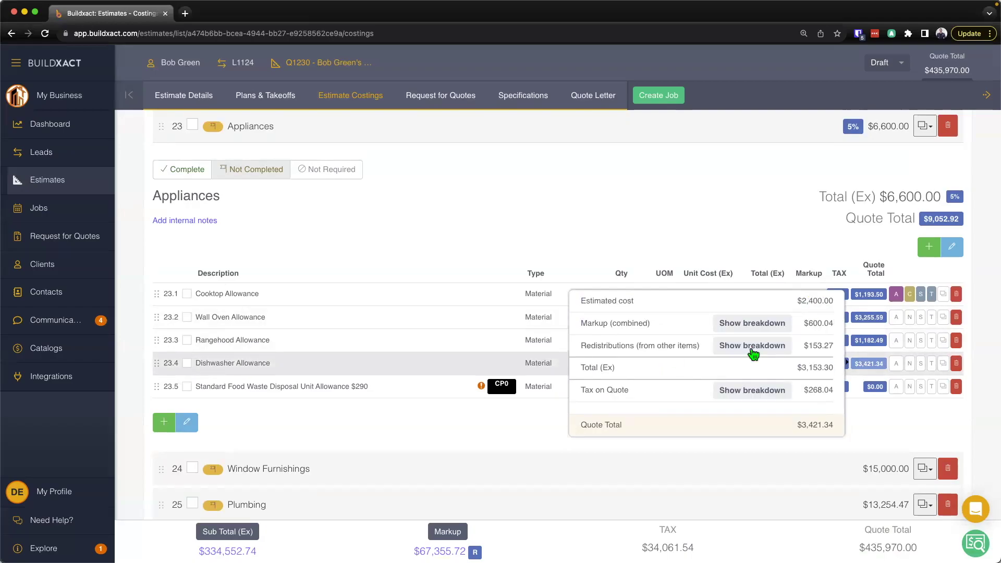
Check the Dishwasher breakdown's redistributions, Total (Ex), tax and $3,421.34 quote total, then close it
{"action": "left_click_drag", "start_coordinate": [588, 347], "coordinate": [702, 351]}
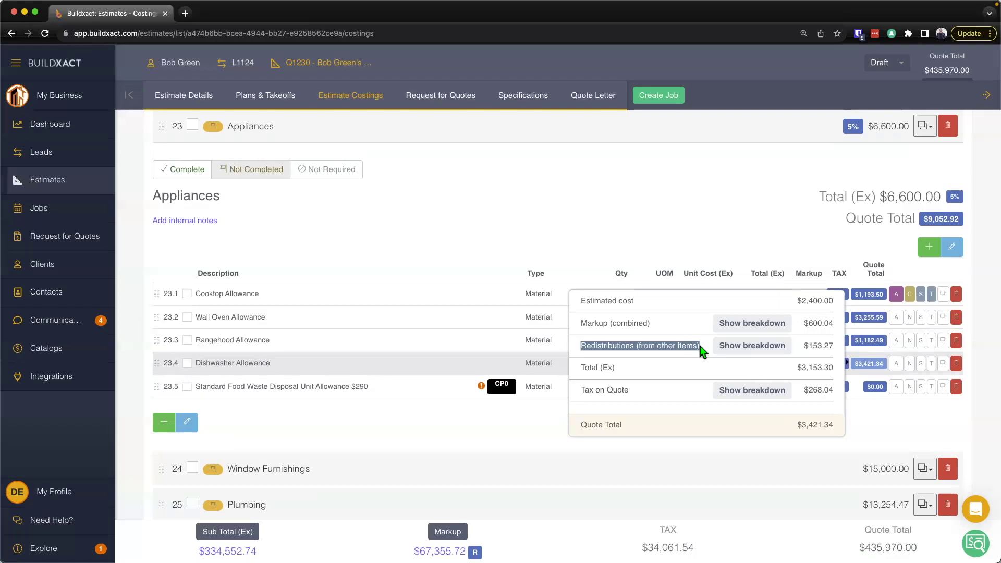
{"action": "scroll", "coordinate": [798, 363], "scroll_direction": "down", "scroll_amount": 1}
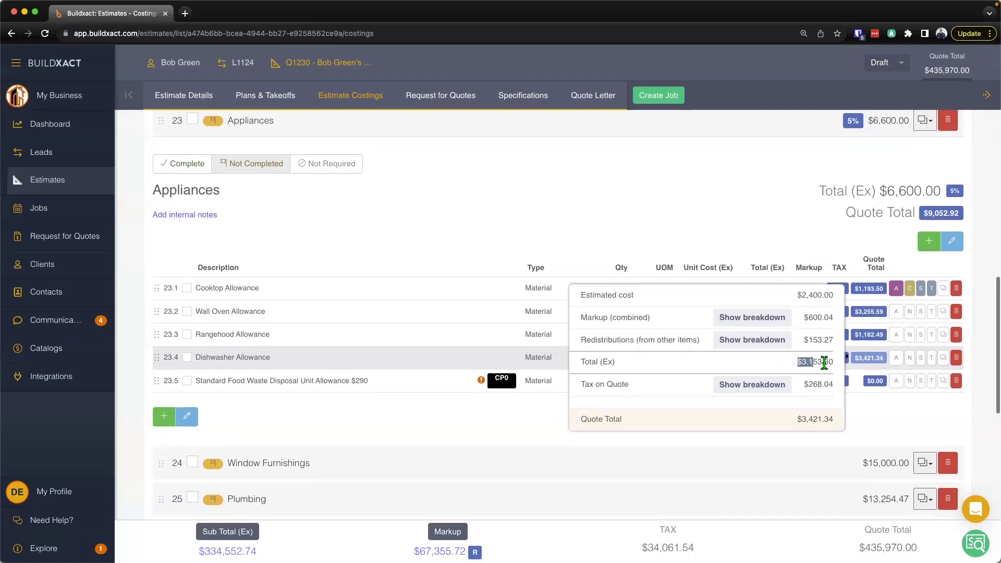
{"action": "left_click_drag", "start_coordinate": [798, 363], "coordinate": [803, 384]}
{"action": "scroll", "coordinate": [806, 384], "scroll_direction": "down", "scroll_amount": 1}
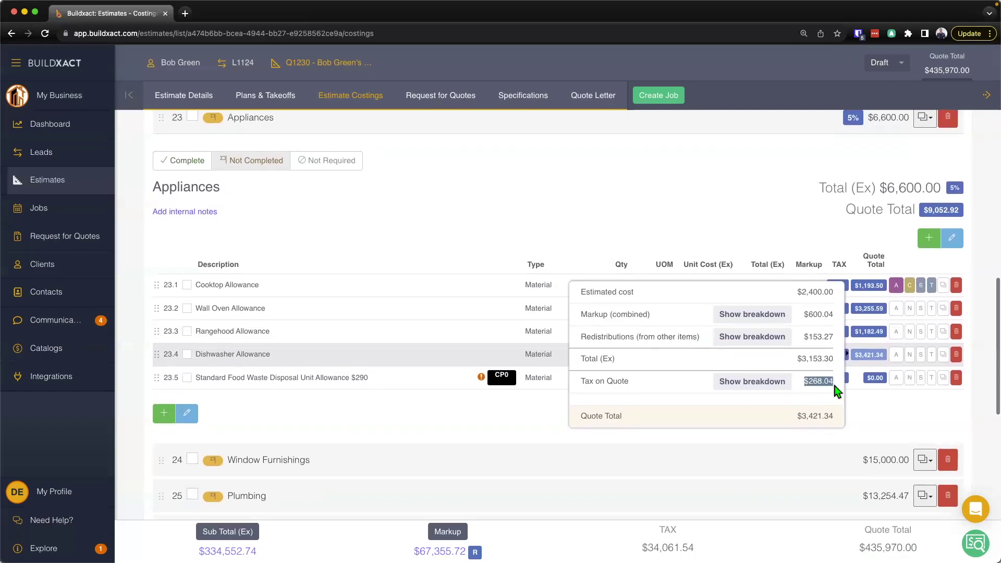
{"action": "scroll", "coordinate": [793, 420], "scroll_direction": "down", "scroll_amount": 1}
{"action": "left_click_drag", "start_coordinate": [792, 420], "coordinate": [835, 417]}
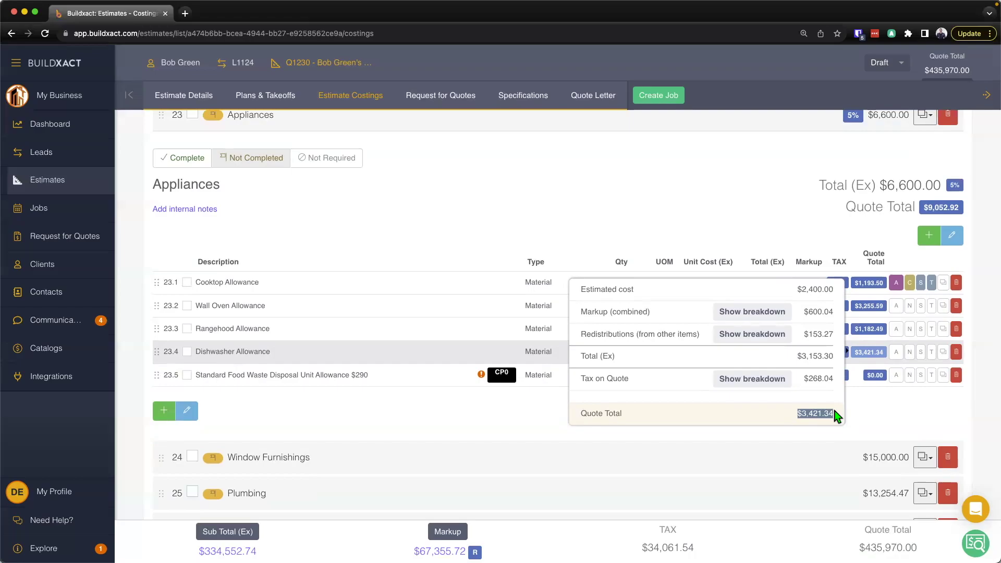
{"action": "left_click", "coordinate": [918, 414]}
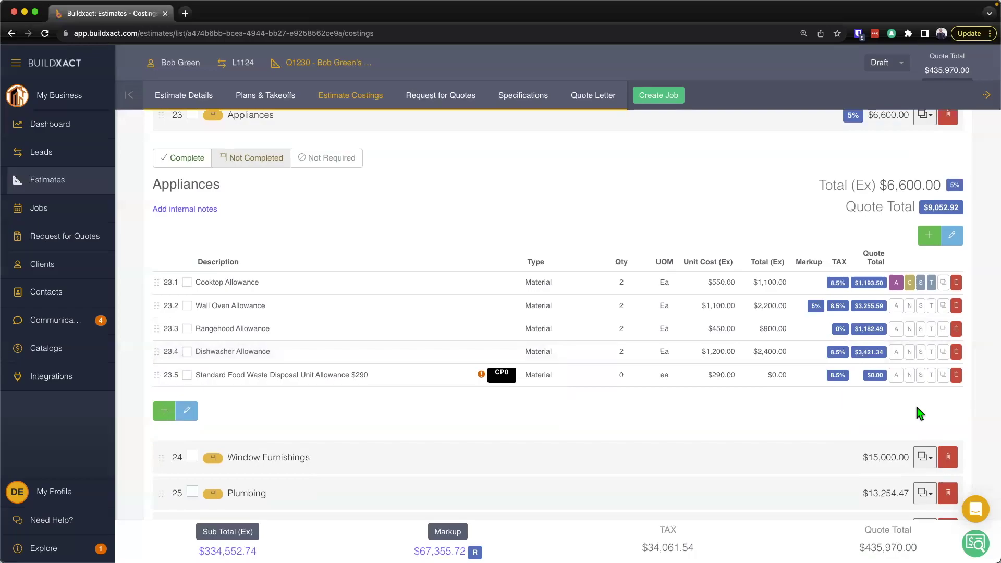